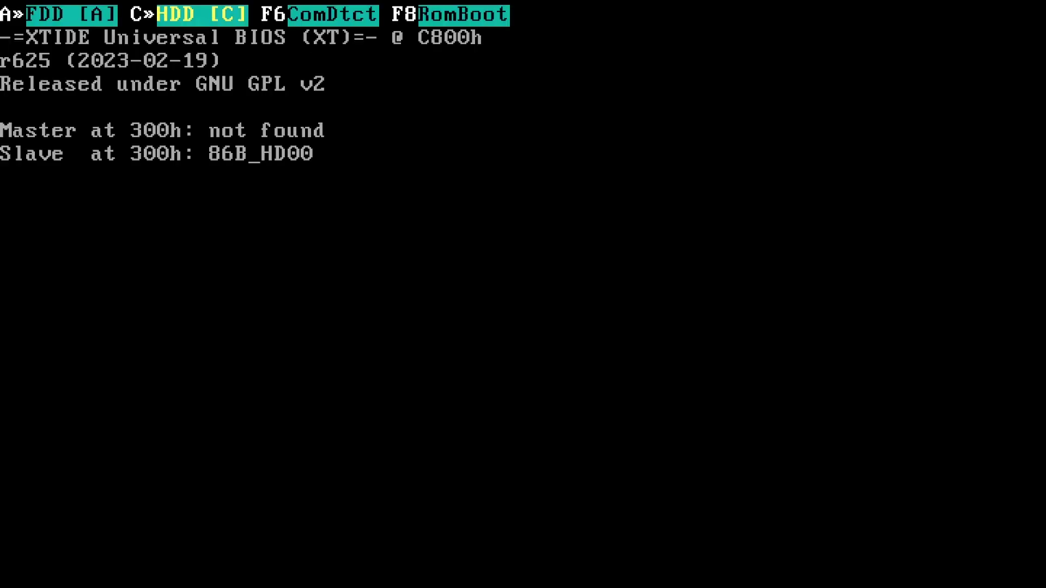
- Boot from floppy drive A and accept the current date and time
key("a")
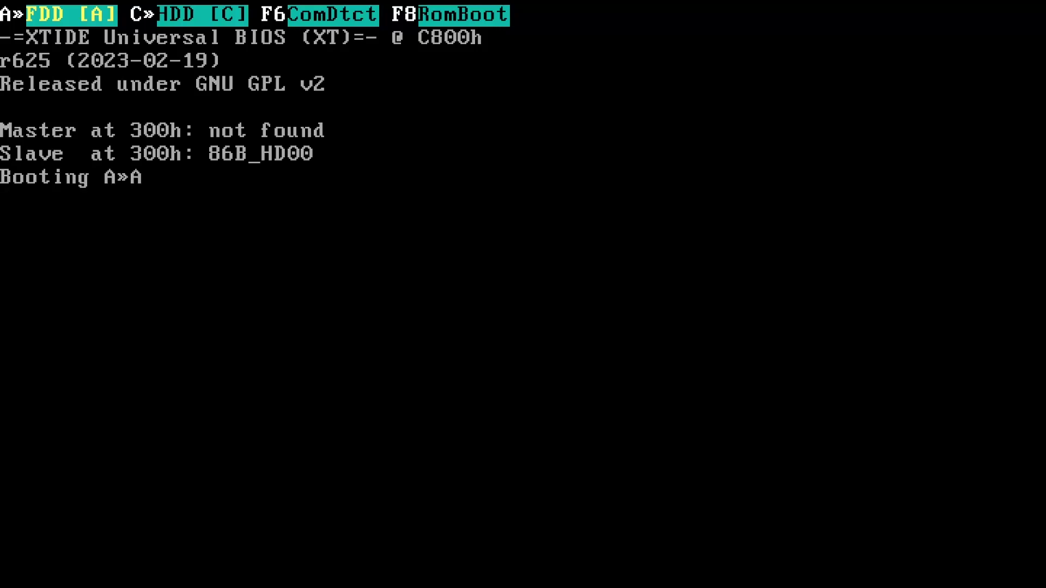
key("Return")
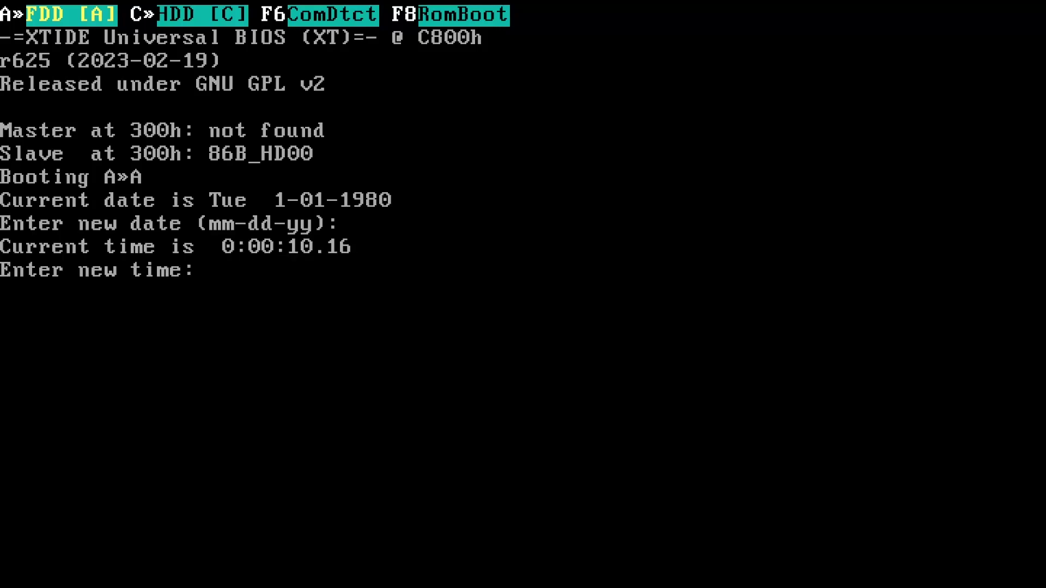
key("Return")
- Run fdisk to create a primary DOS partition of maximum size, make it active, and restart the system
type("d")
key("BackSpace")
type("fdisk")
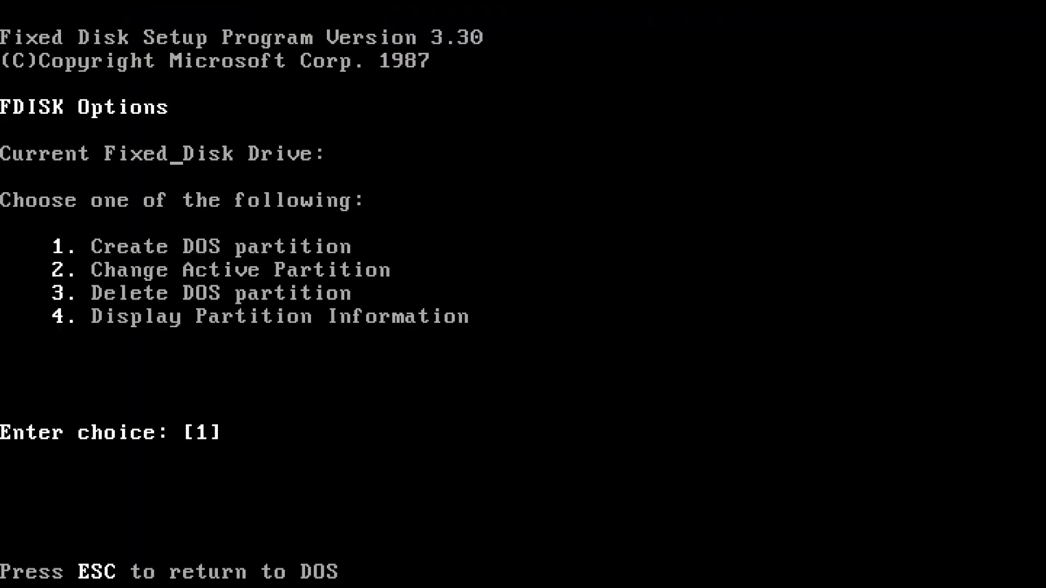
key("Return")
key("Return")
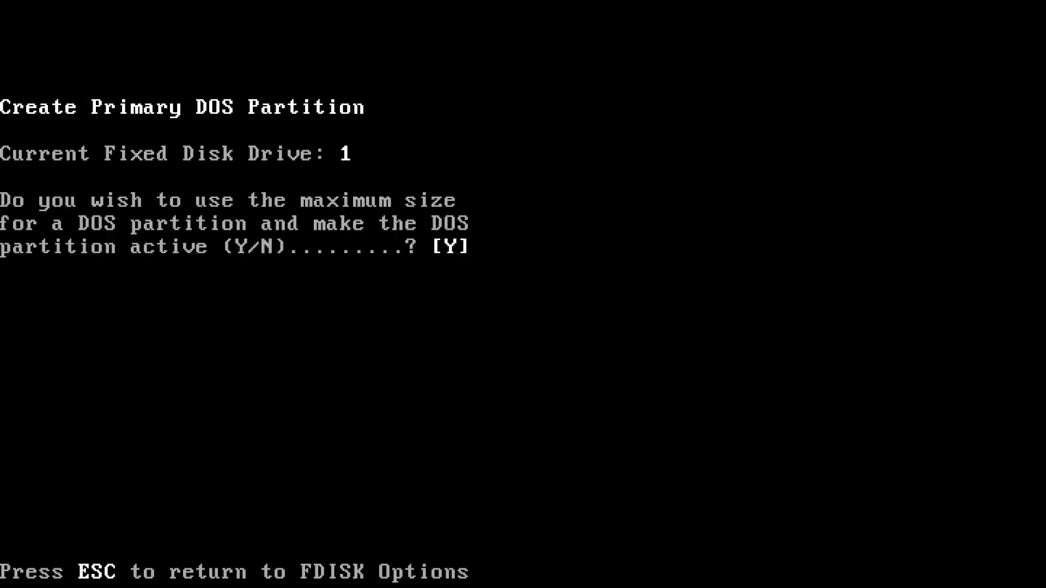
key("Return")
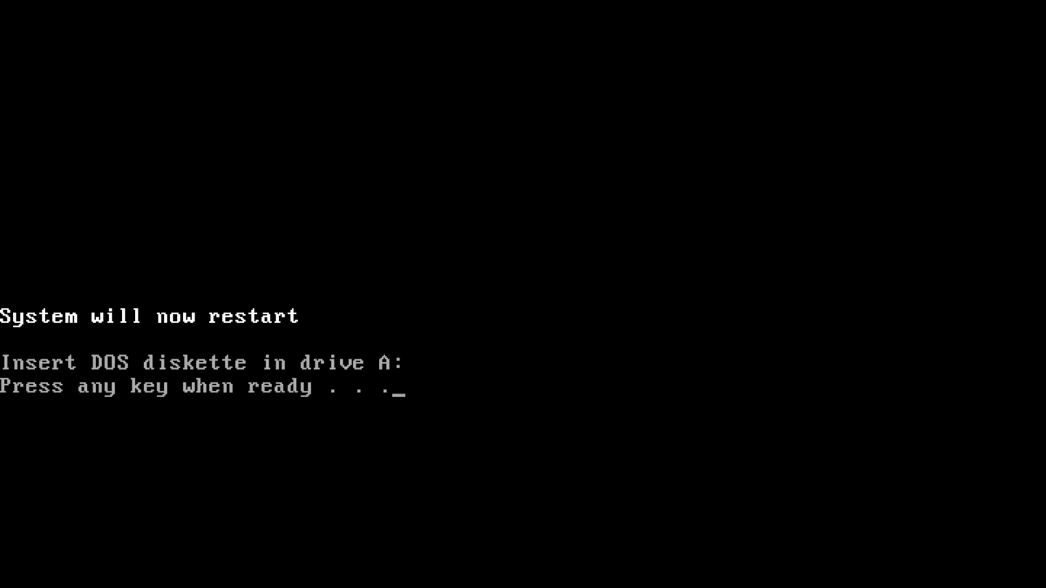
key("Return")
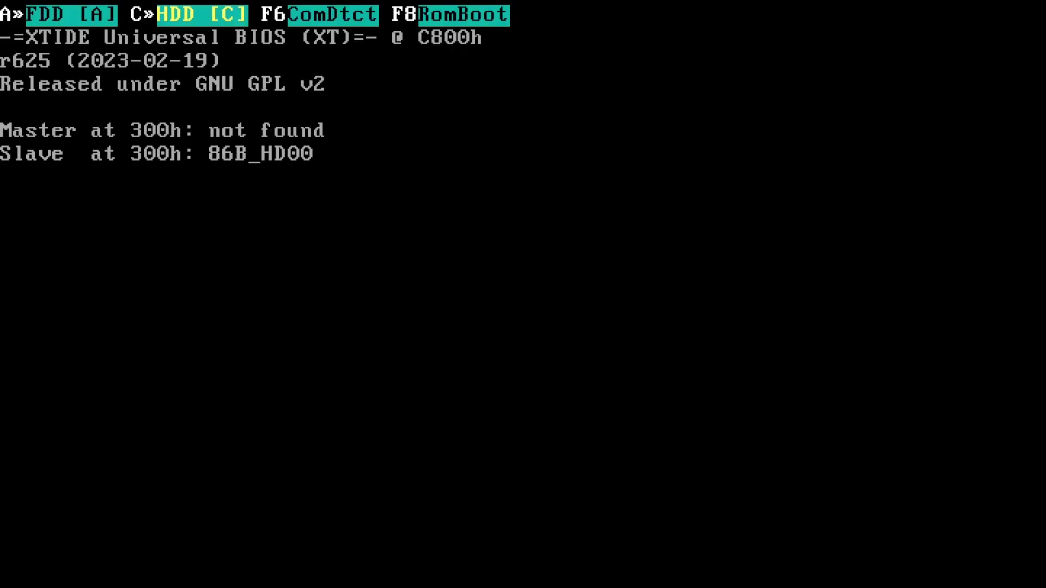
- Boot from floppy drive A again, keeping the current date and time, to reach the DOS prompt
key("a")
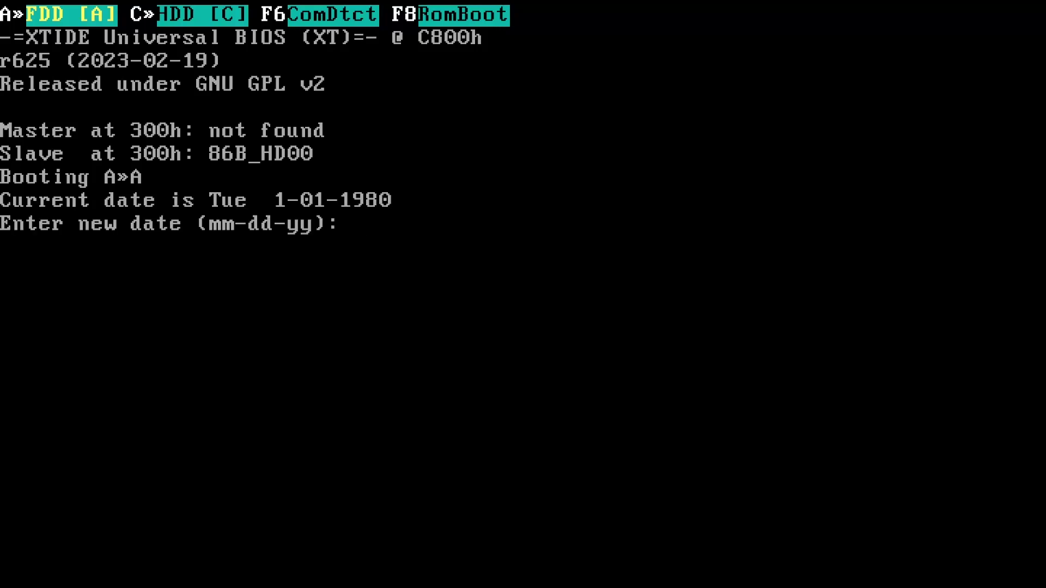
key("Return")
key("Return")
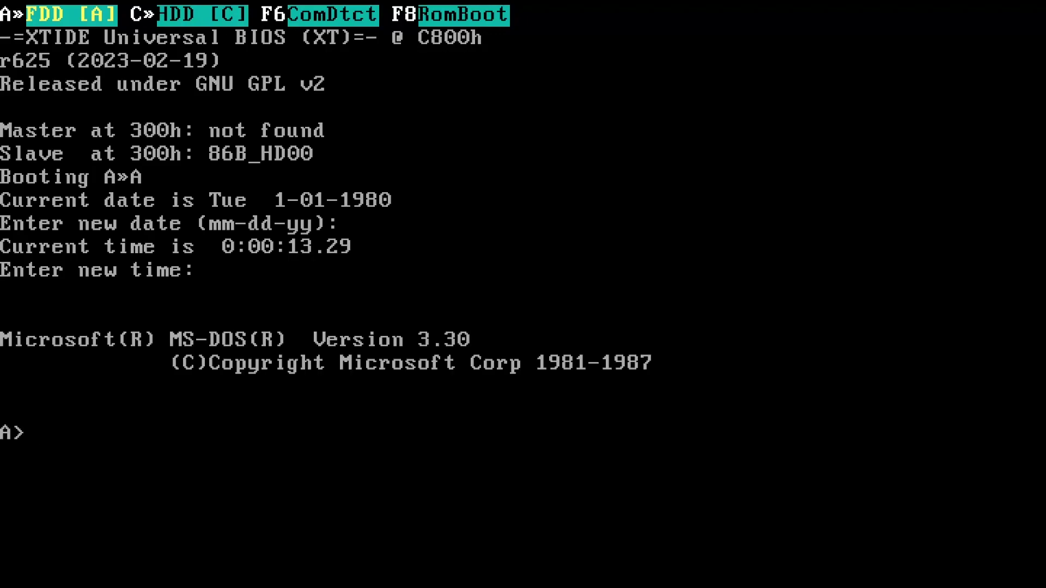
- Format drive C: with the /s option to transfer the system files, and approve erasing the disk
type("format C: /s")
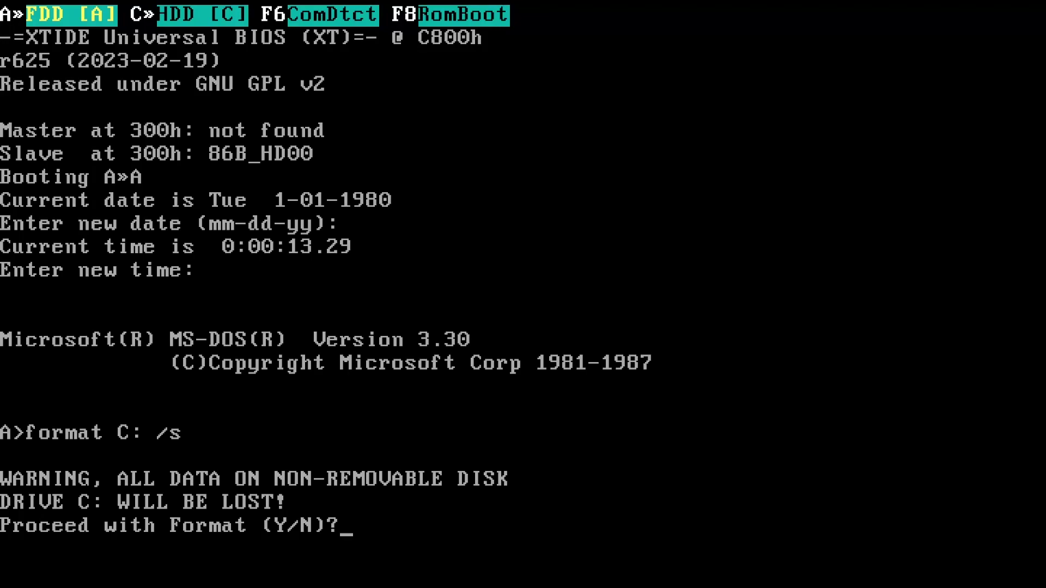
type("y")
key("Return")
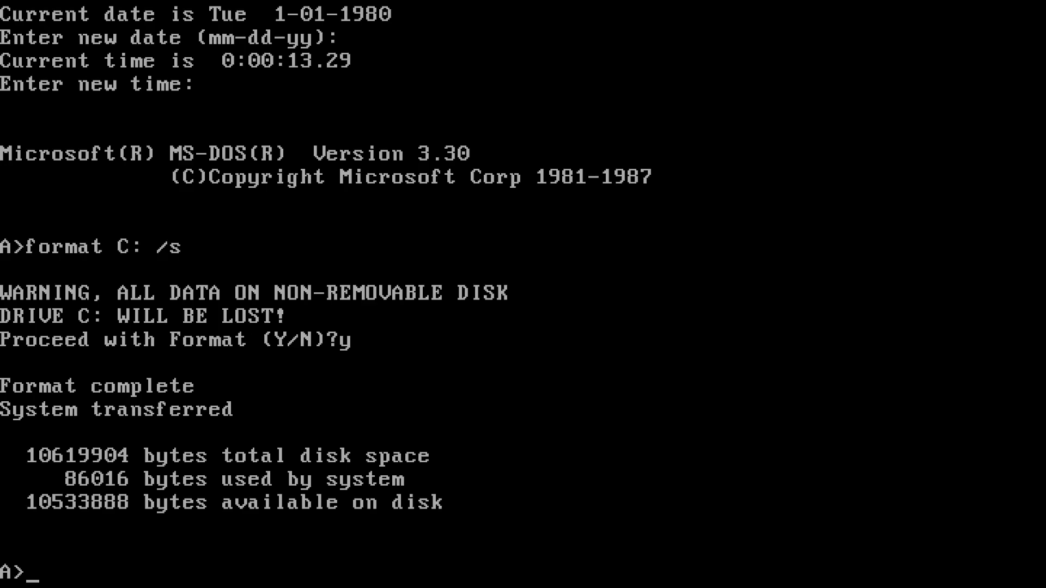
- Switch to drive C: and list the contents of its root directory
type("C:")
key("Return")
type("dir")
key("Return")
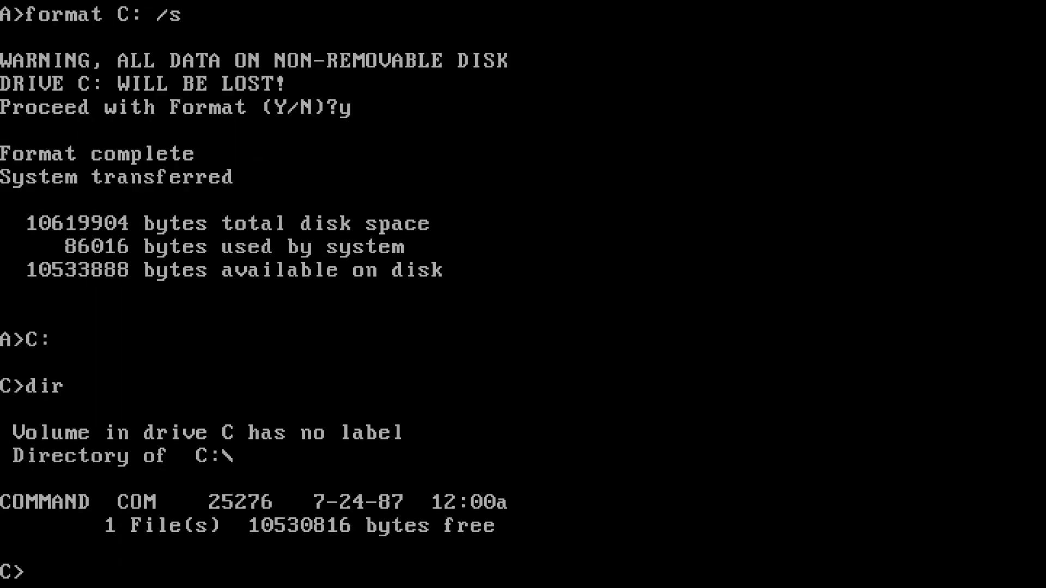
type("copy a:\\")
key("BackSpace")
key("BackSpace")
key("BackSpace")
type("A:\\")
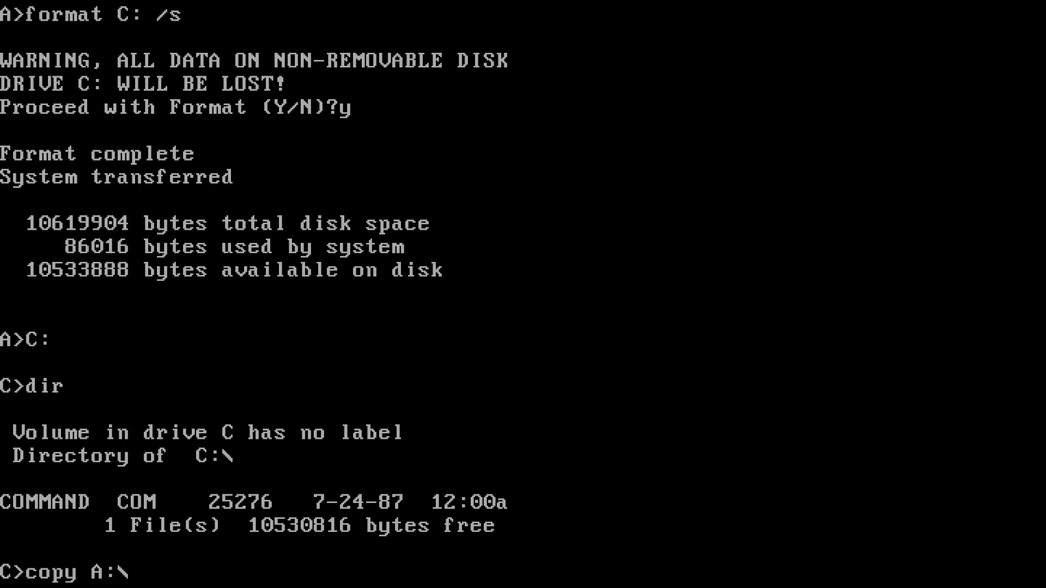
type("*.* C:\\")
key("BackSpace")
key("BackSpace")
key("BackSpace")
key("BackSpace")
key("BackSpace")
key("BackSpace")
key("BackSpace")
key("BackSpace")
key("BackSpace")
key("BackSpace")
key("BackSpace")
key("BackSpace")
key("BackSpace")
key("BackSpace")
key("BackSpace")
- Create a directory named DOS on drive C: and list the root directory
type("md DOS")
key("Return")
type("dir")
key("Return")
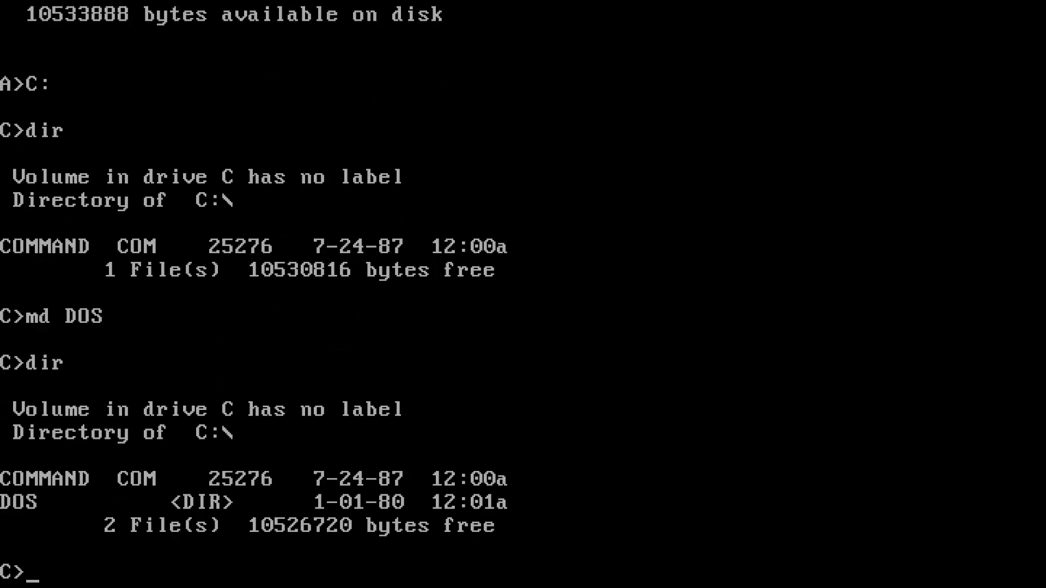
- Copy all files from the first DOS diskette in drive A: into C:\DOS
type("copy A:\\*.* C:\\")
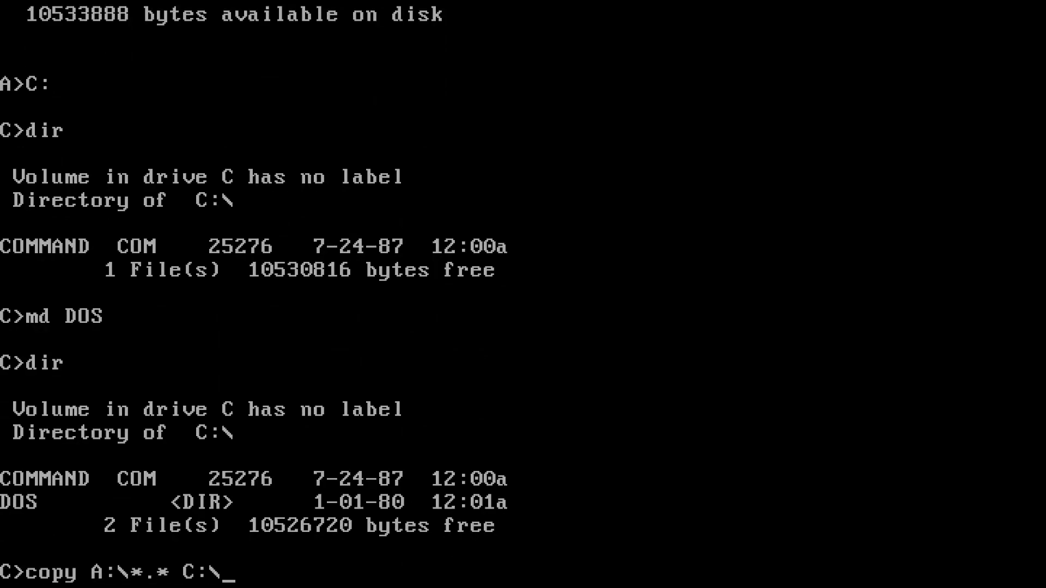
type("DOS")
key("Return")
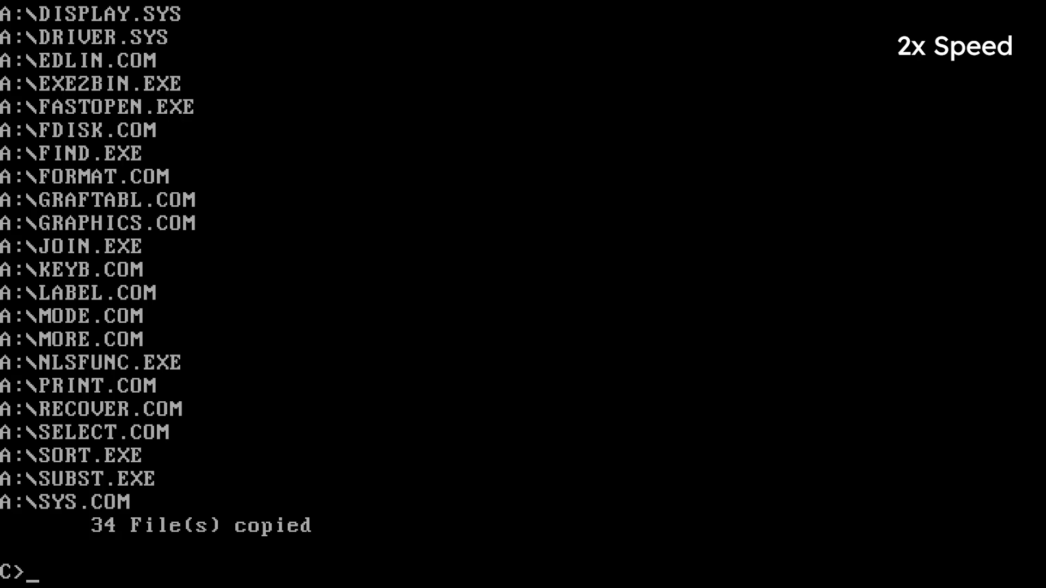
- Copy all files from the second DOS diskette in drive A: into C:\DOS and list the DOS directory
type("copy A:\\")
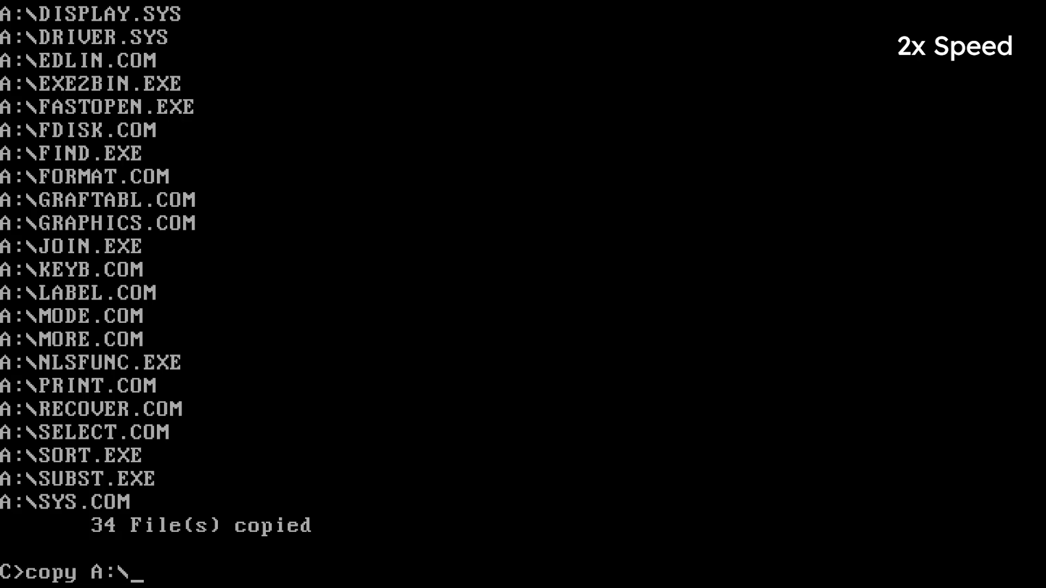
type("*.* C:\\DOS")
key("Return")
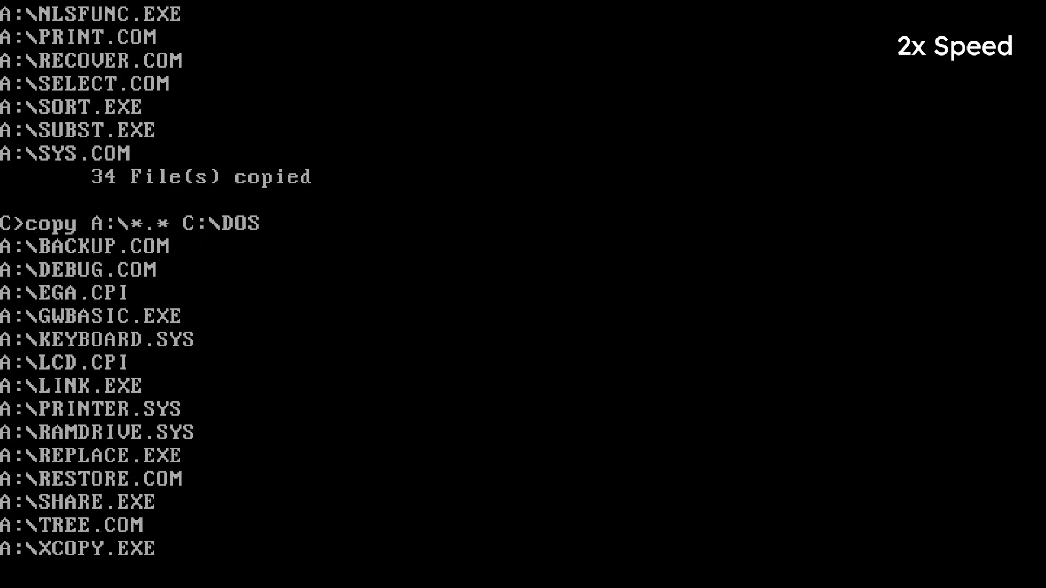
type("dir DOS")
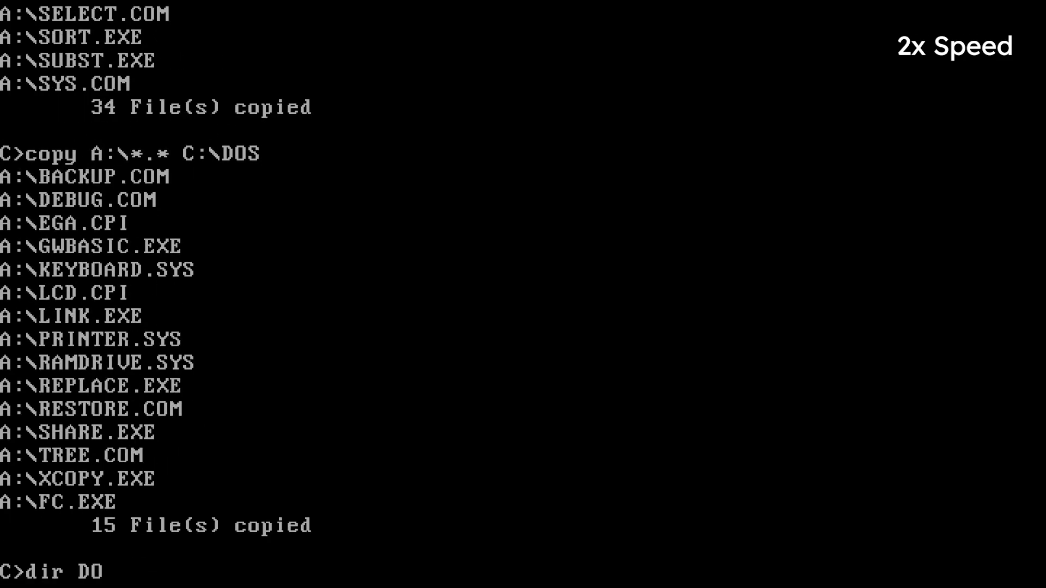
key("Return")
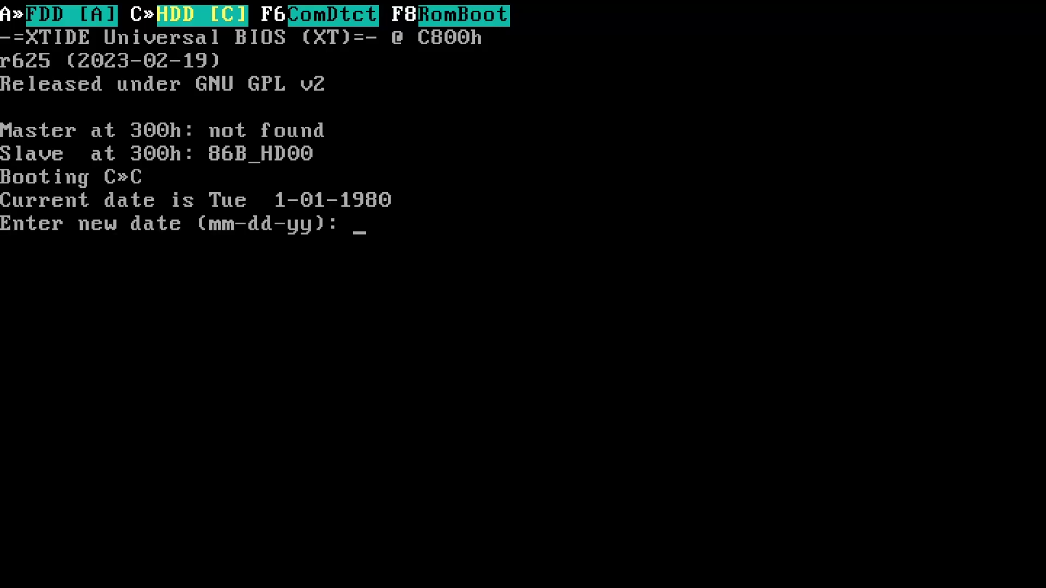
- Accept the date and time after booting from the hard disk, and run setup from drive A:
key("Return")
key("Return")
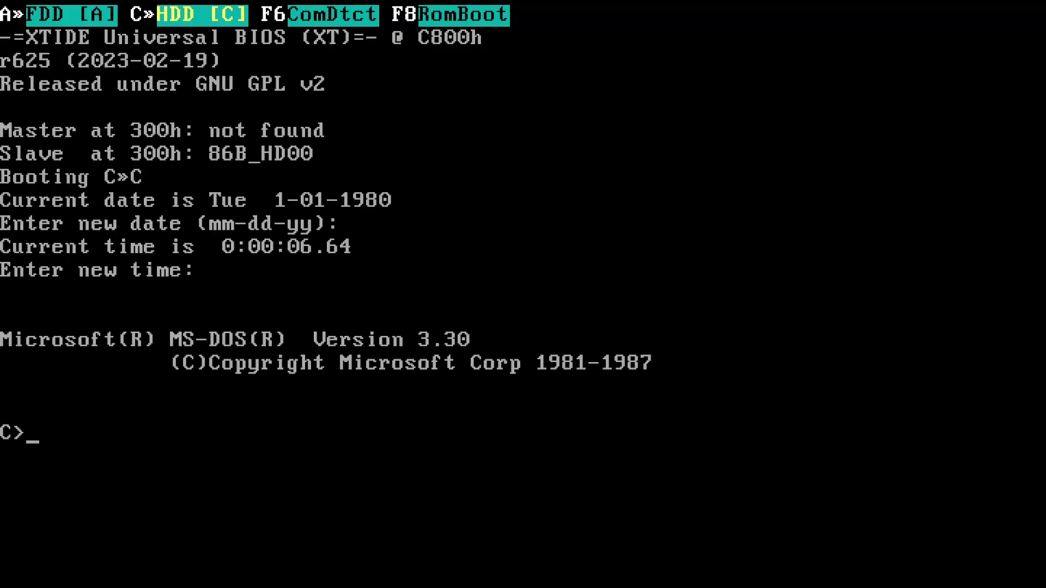
type("A:")
key("Return")
type("setup")
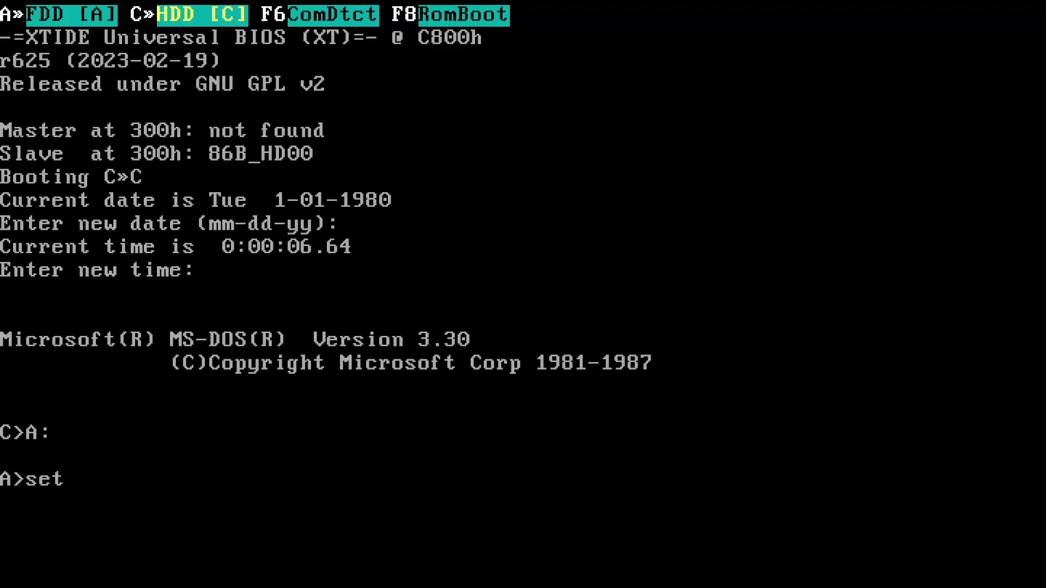
key("Return")
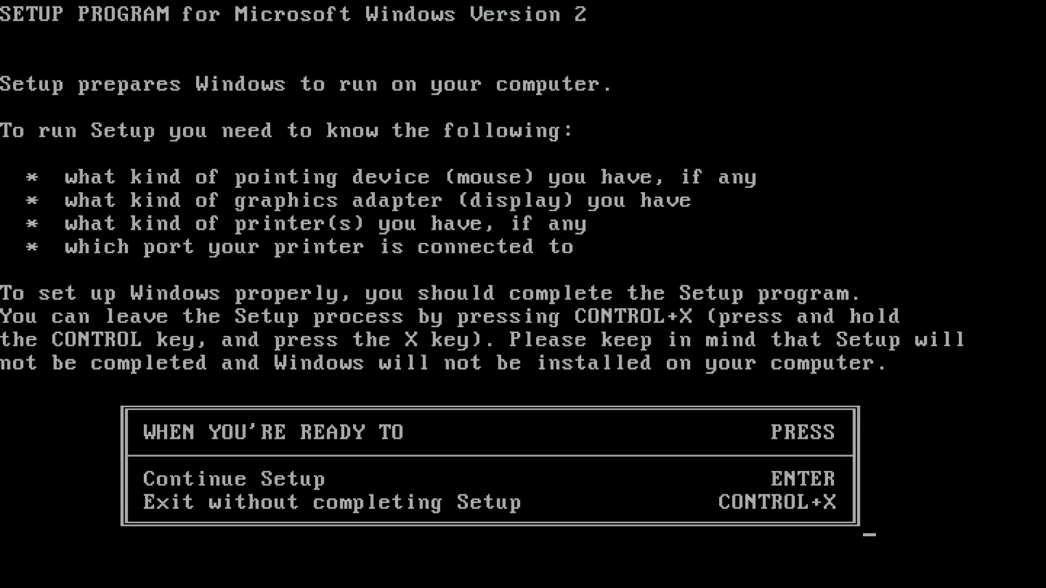
- Continue past the opening Setup screens and choose IBM PC, XT, AT (or 100% compatible) as the computer
key("Return")
key("Return")
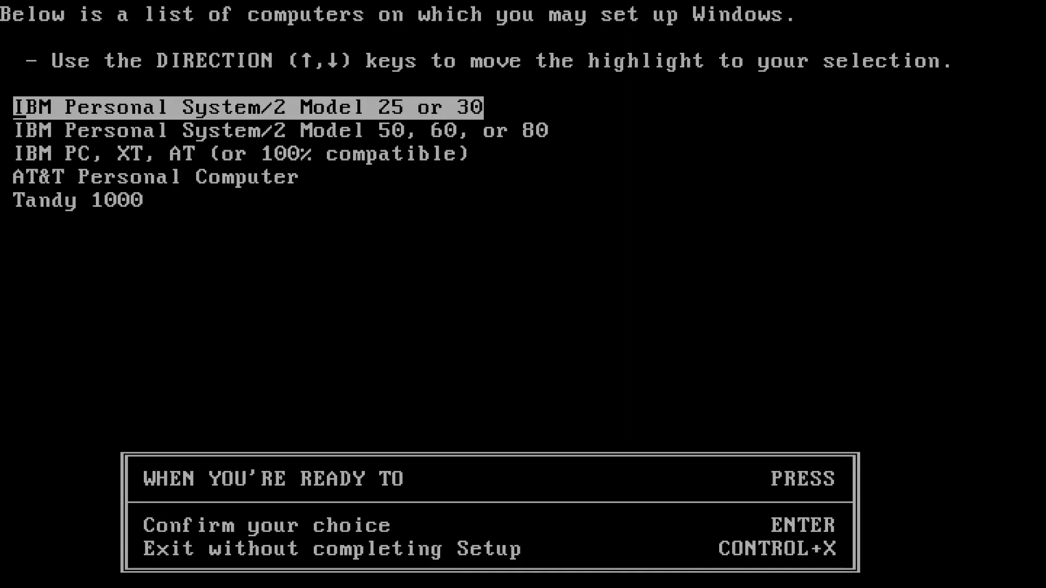
key("Down")
key("Down")
key("Down")
key("Up")
key("Return")
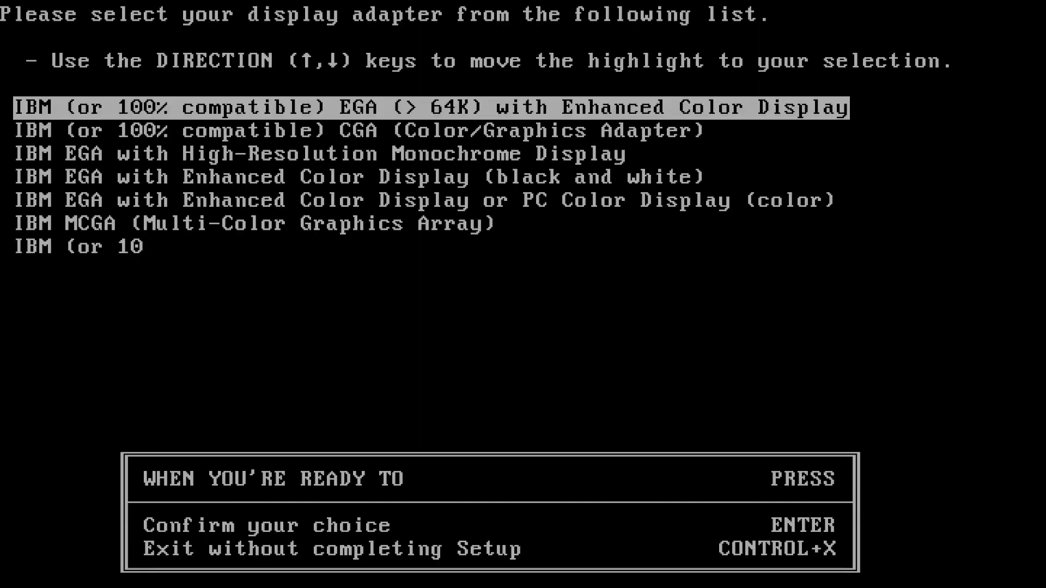
- Choose IBM (or 100% compatible) VGA (Video Graphics Array) as the display adapter
key("Down")
key("Down")
key("Down")
key("Down")
key("Down")
key("Down")
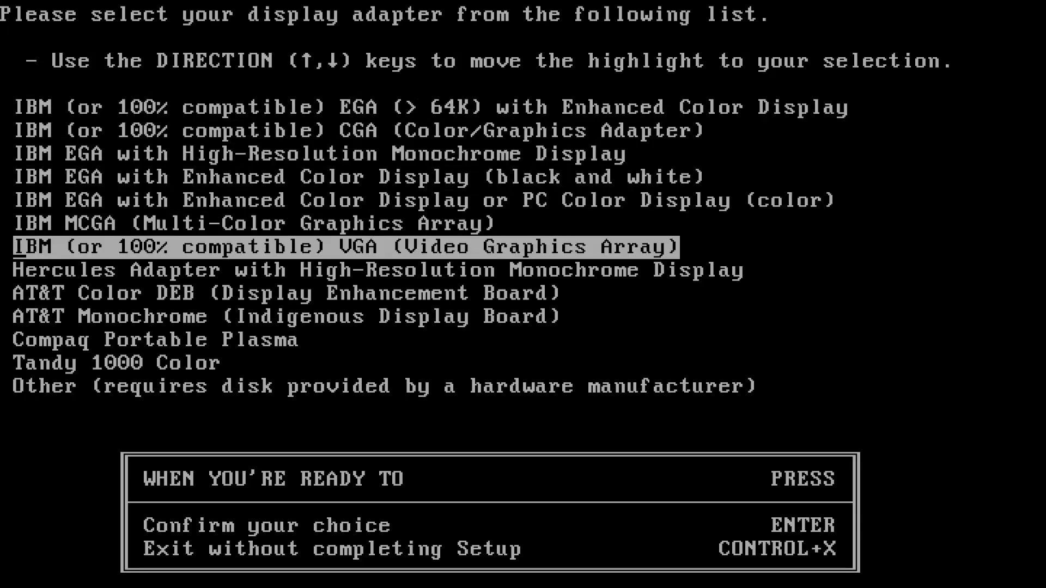
key("Return")
- Accept the default on the next screen, choose Microsoft Mouse (Bus or Serial), and confirm the list of selected items
key("Return")
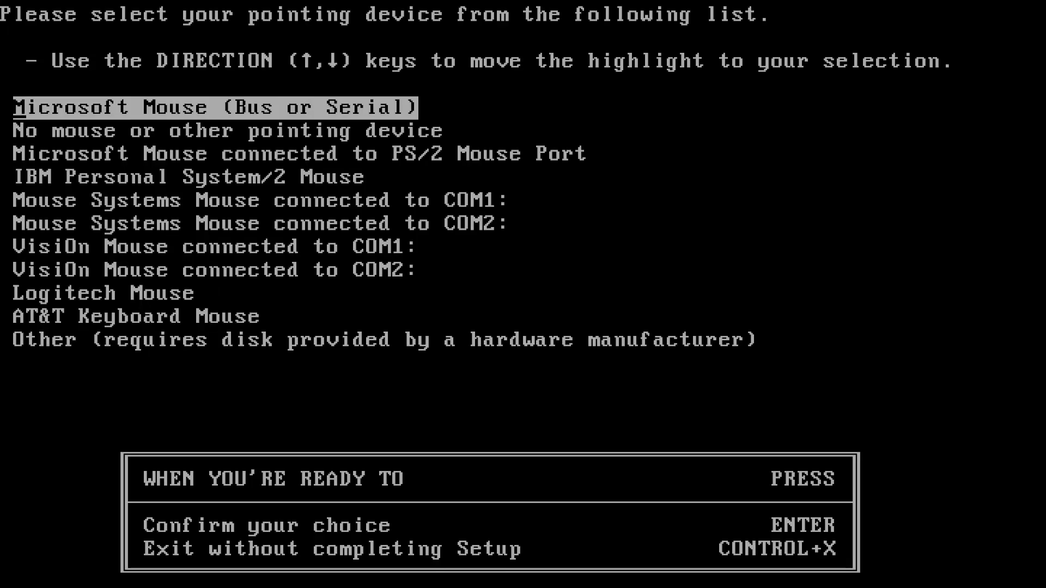
key("Return")
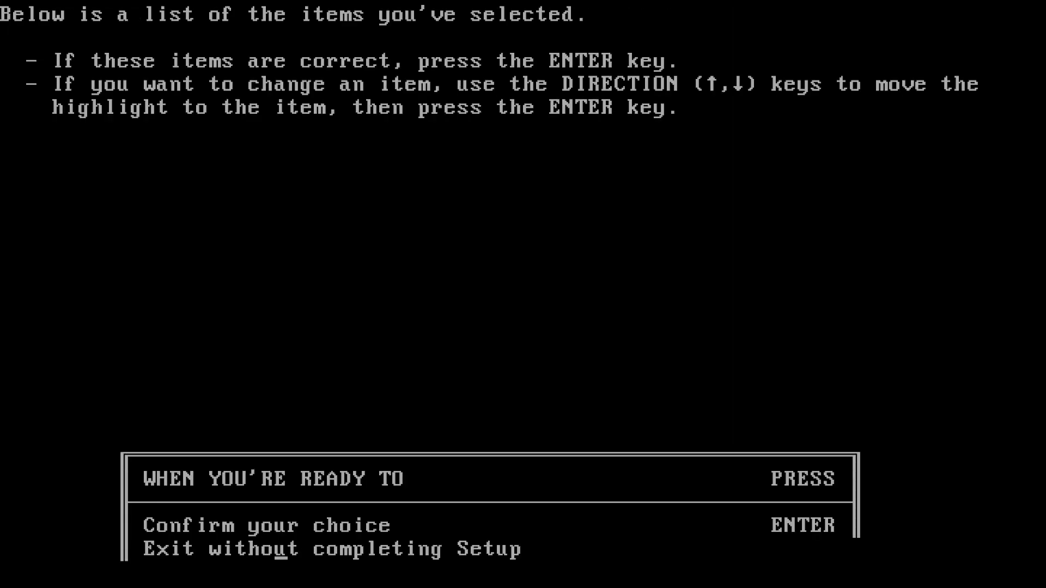
key("Return")
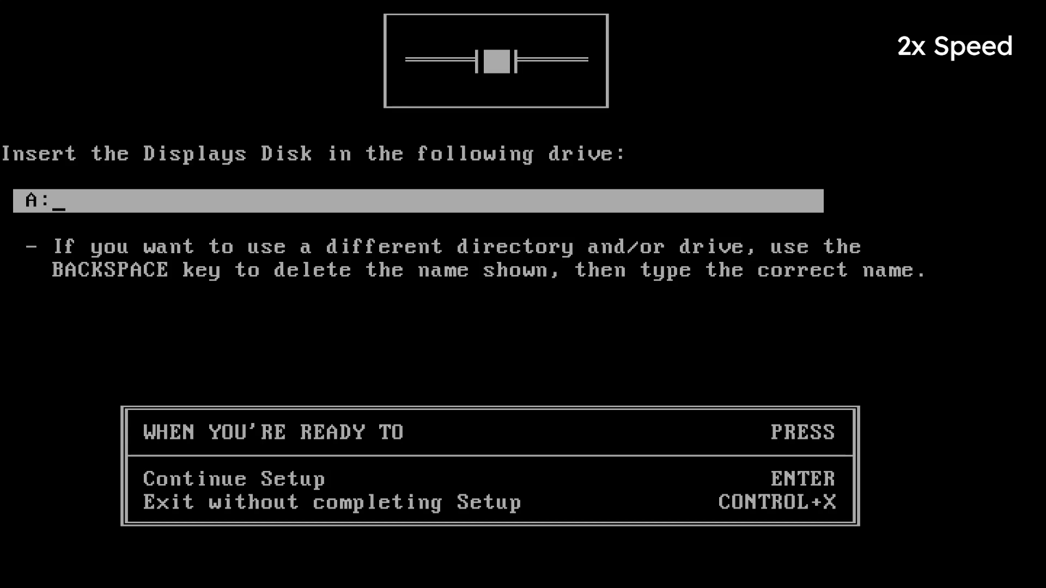
- Continue Setup with the Displays Disk in drive A:, and proceed without installing a printer or plotter
key("Return")
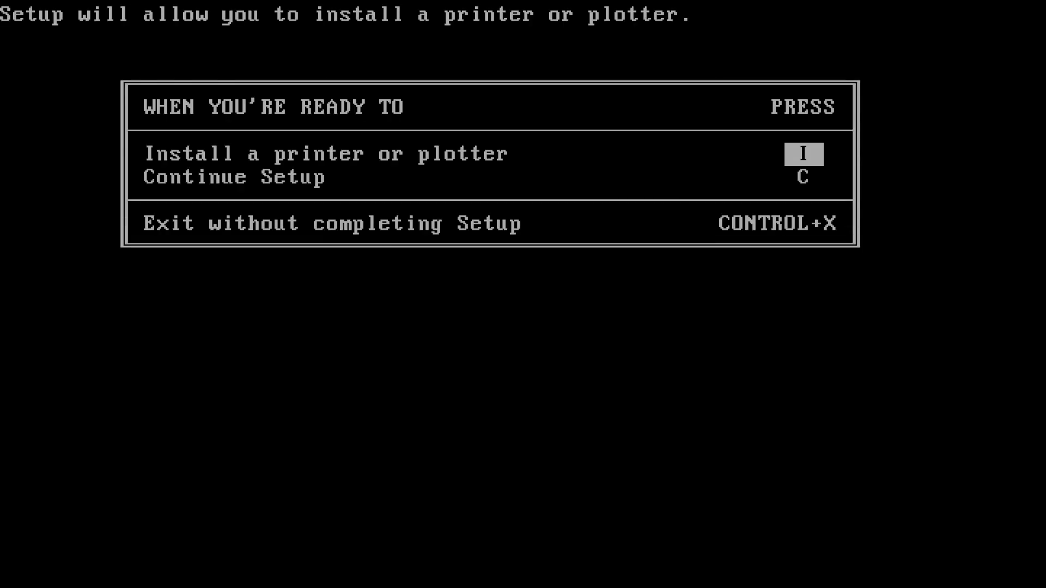
key("c")
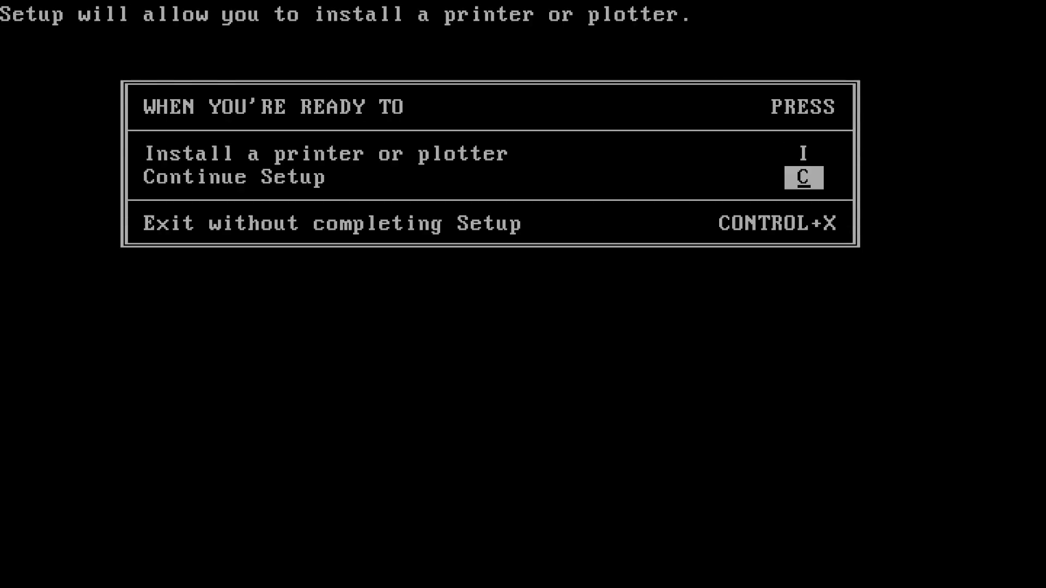
key("Return")
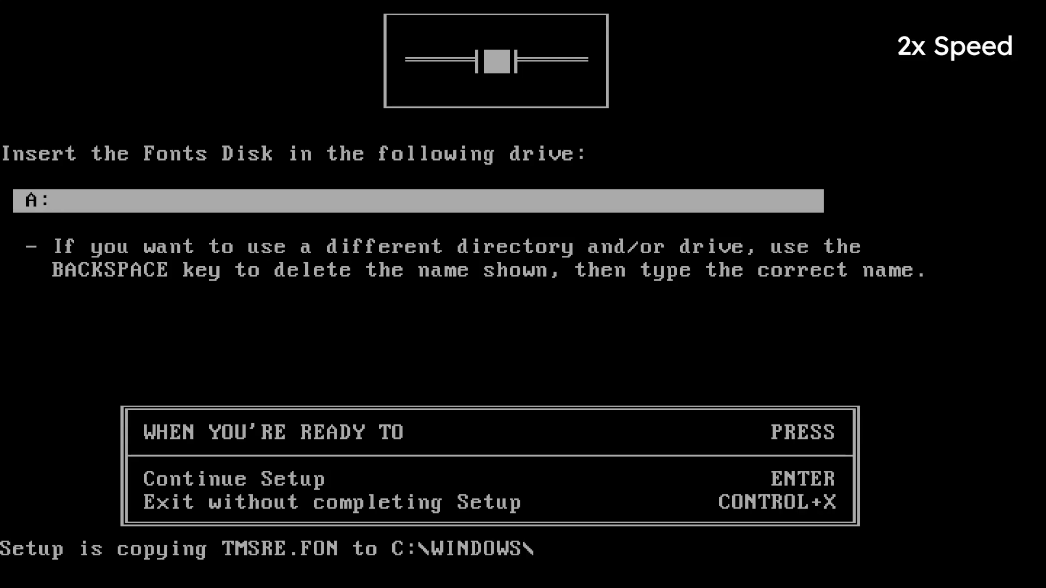
- Continue Setup from drive A: with the Fonts Disk and the Desktop Applications and Microsoft Write Disk
key("Return")
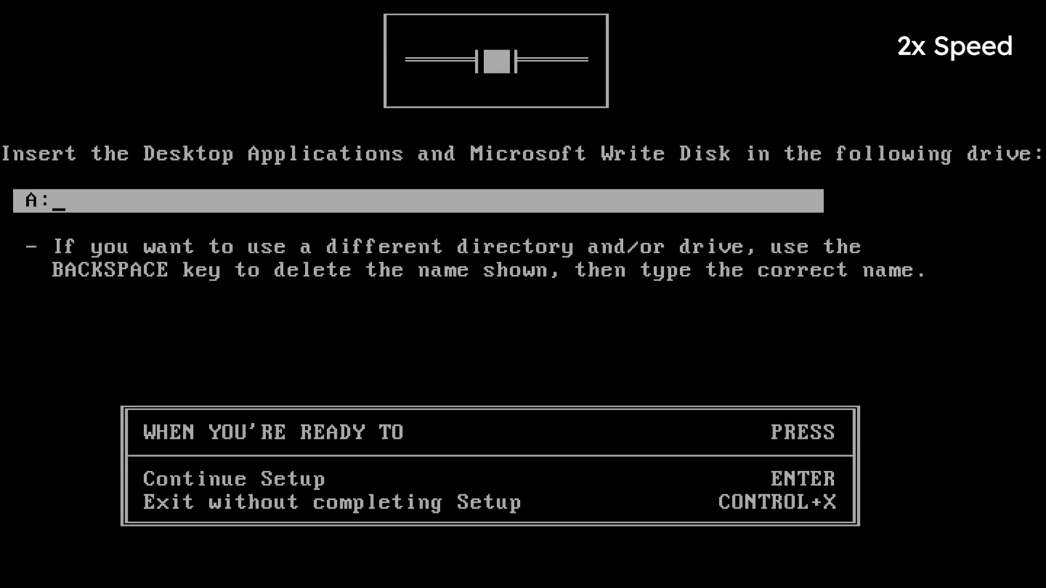
key("Return")
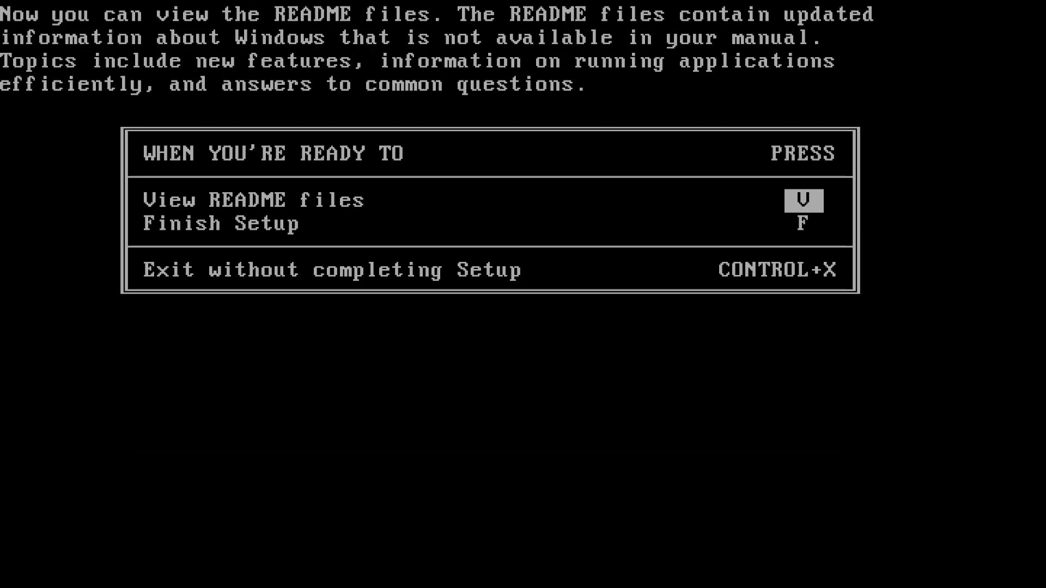
- Finish Setup without viewing the README files, and restart the computer
key("Down")
key("Return")
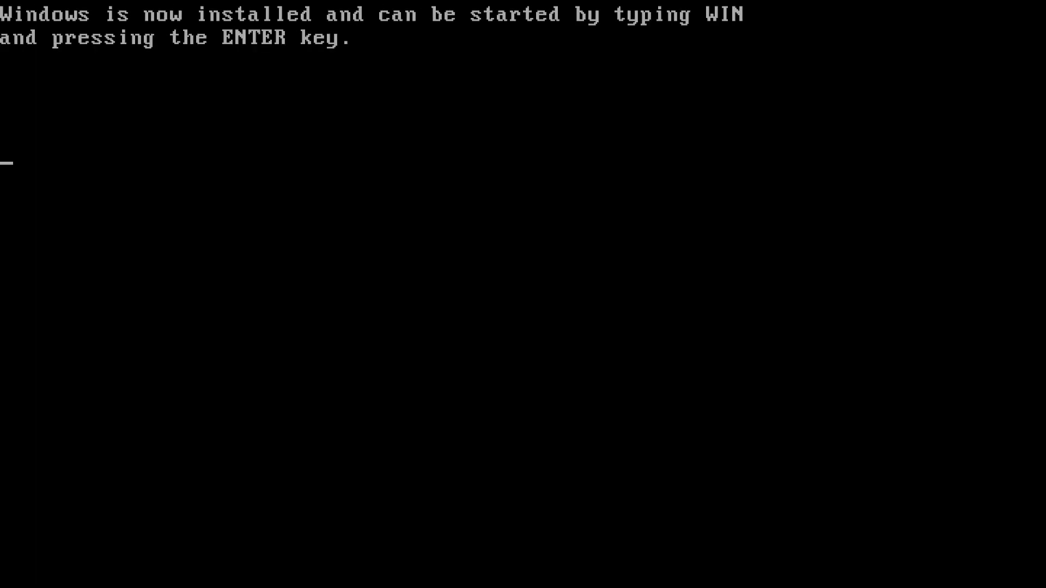
key("ctrl+alt+Delete")
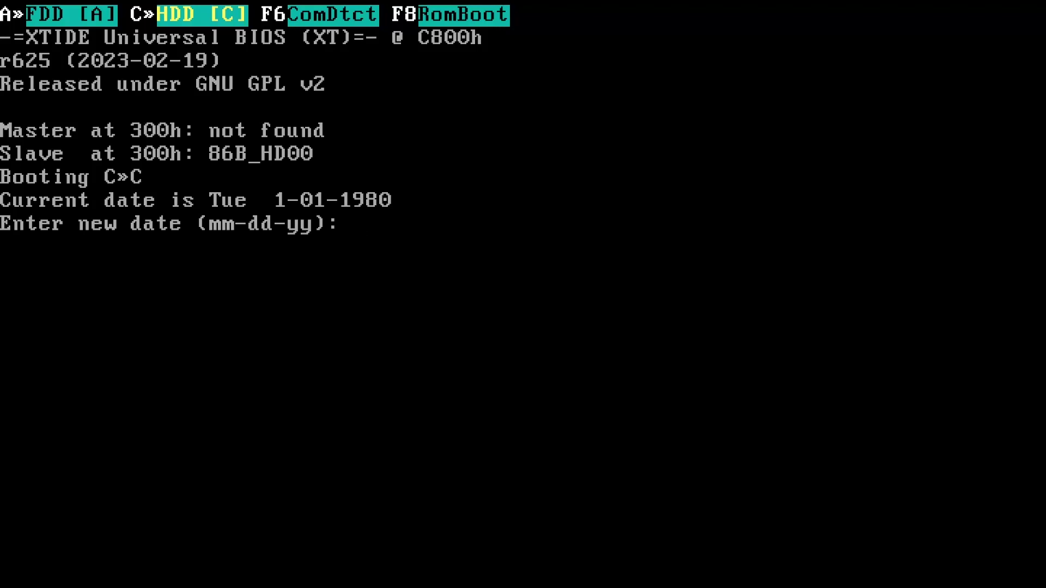
- Keep the current date and time, change to the windows directory on drive C:, and start Windows with win
key("Return")
key("Return")
type("cd windows")
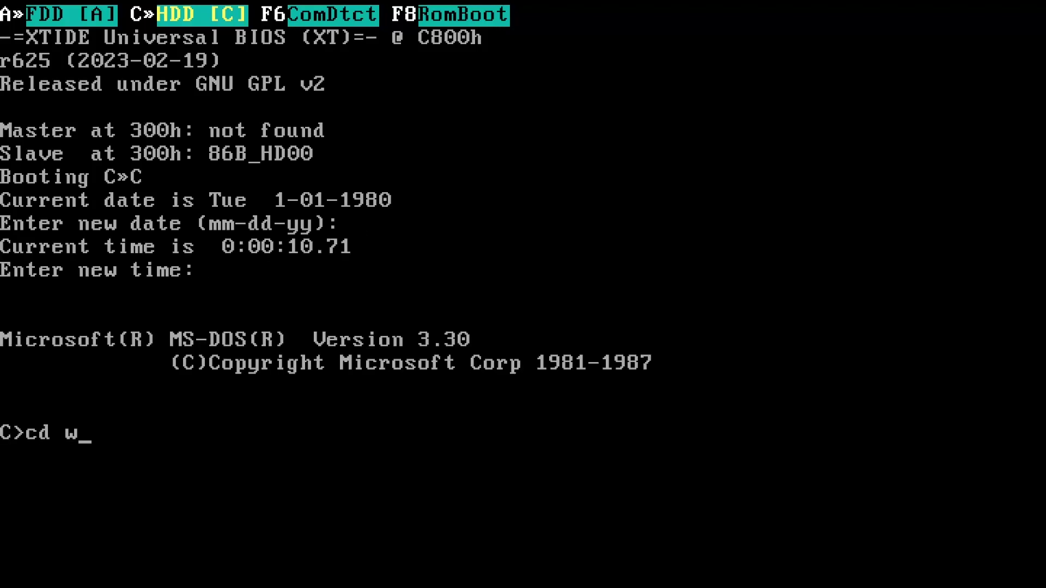
key("Return")
type("win")
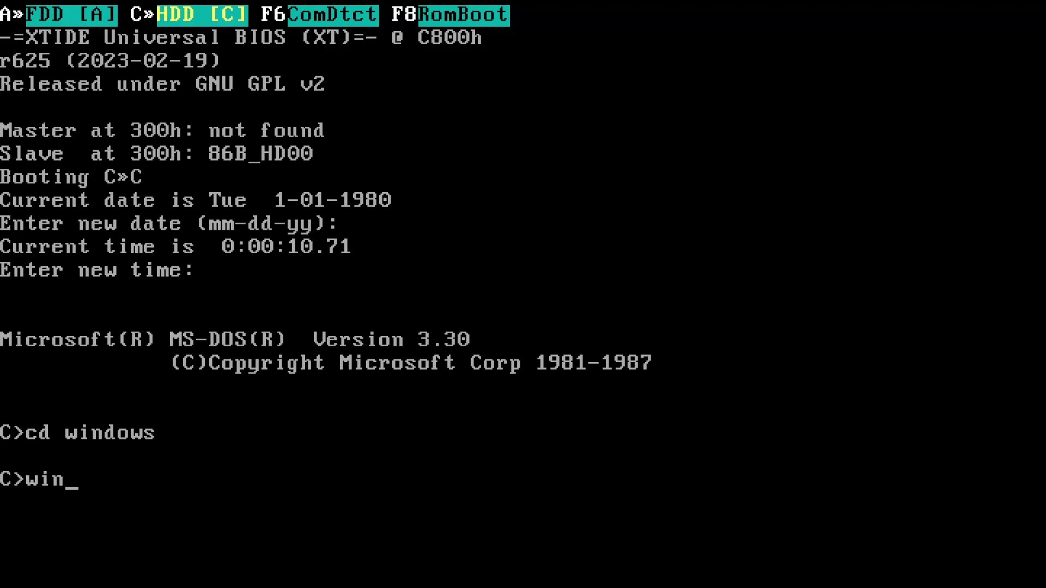
key("Return")
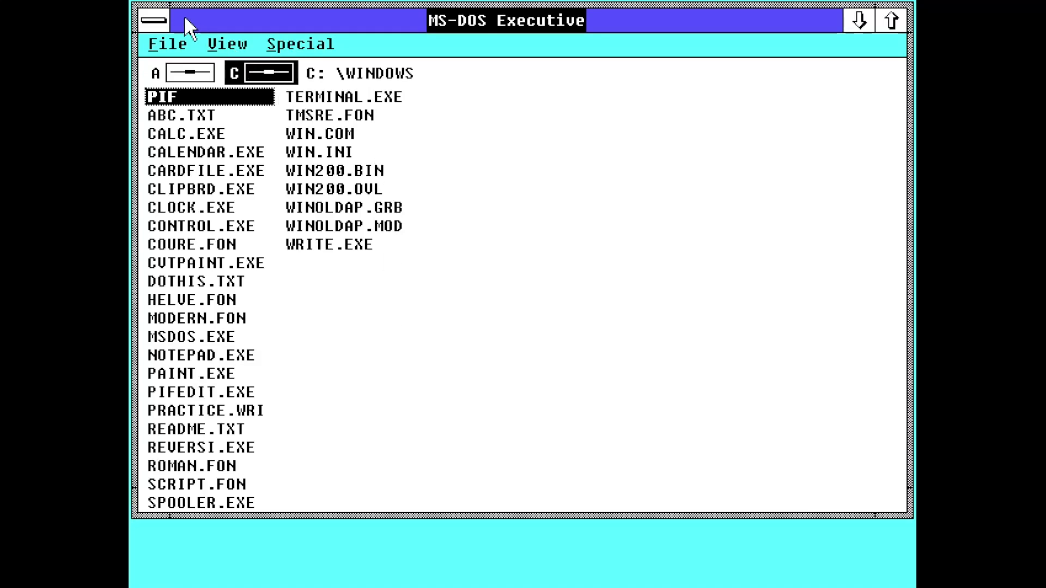
left_click(165, 19)
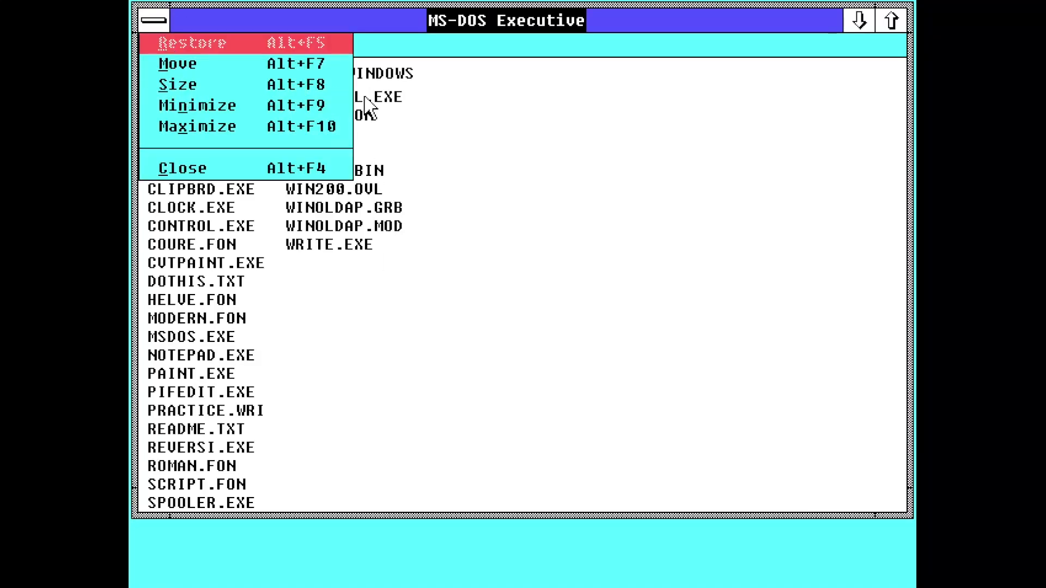
left_click(488, 122)
left_click(309, 44)
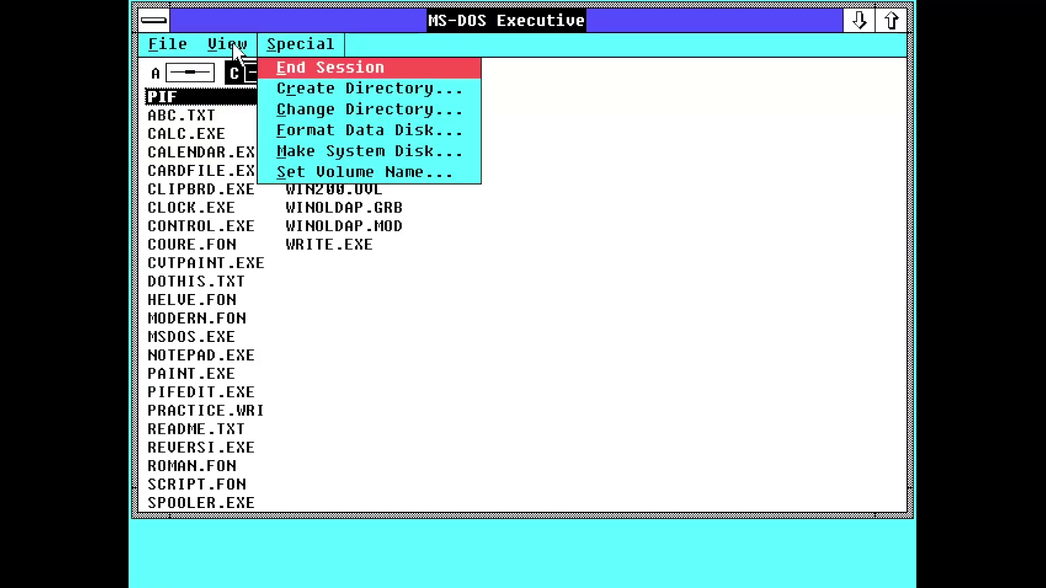
- View the version, disk space and memory information for MS-DOS Executive, and dismiss it
left_click(166, 43)
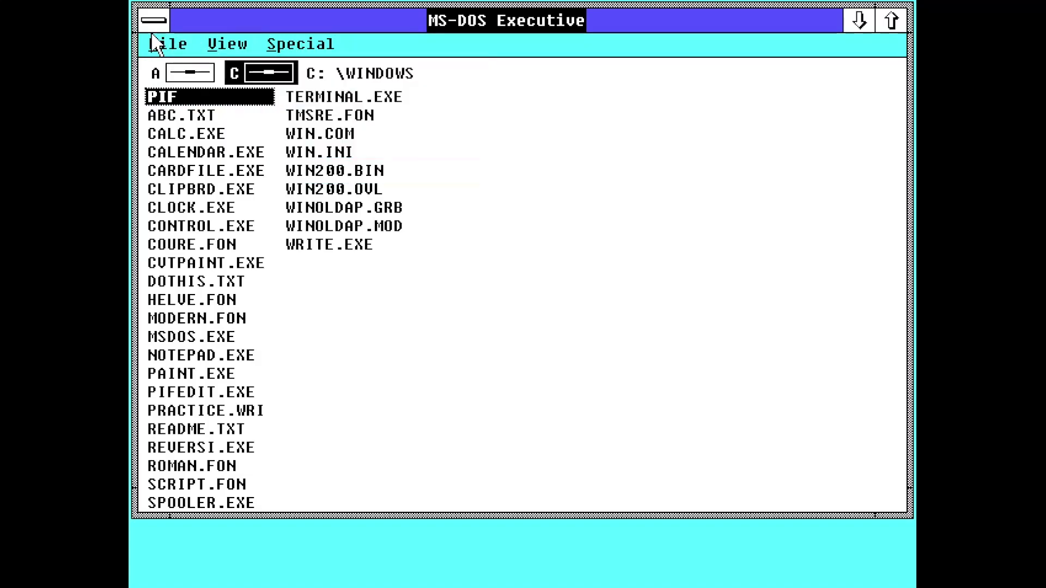
left_click(229, 278)
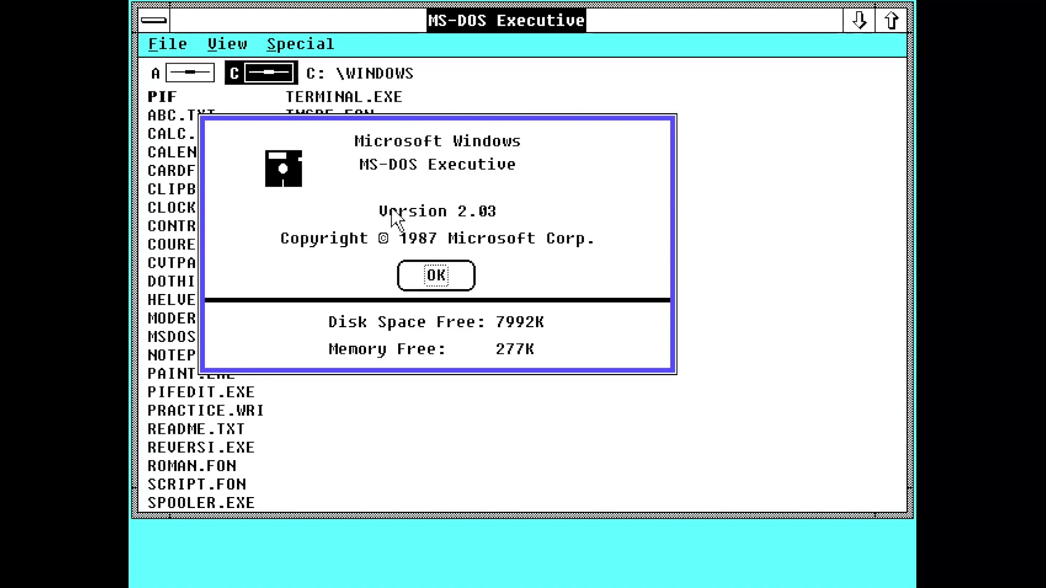
left_click(449, 284)
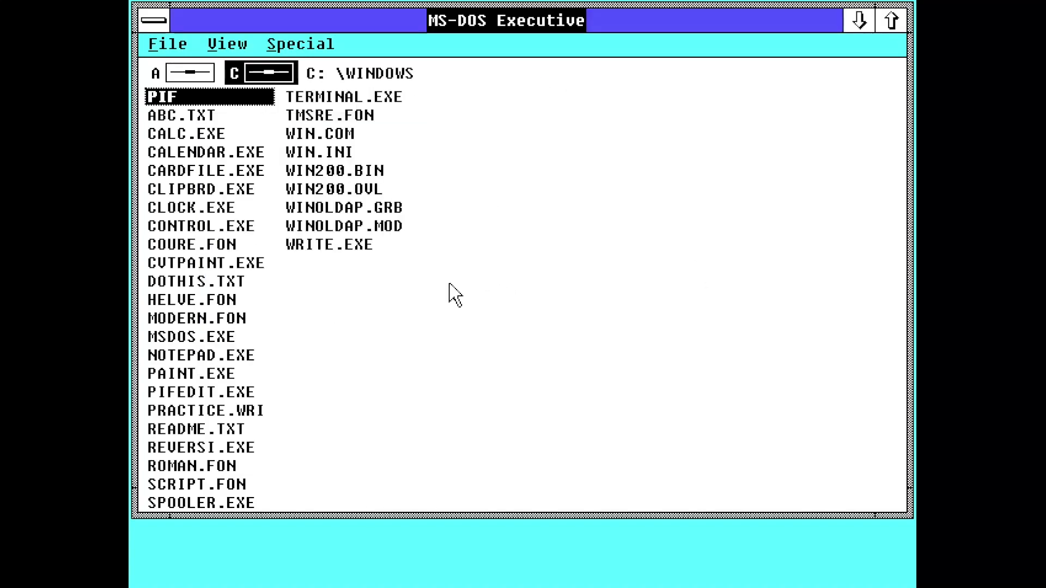
- Close MS-DOS Executive and confirm ending the Windows session to return to the DOS prompt
left_click(163, 21)
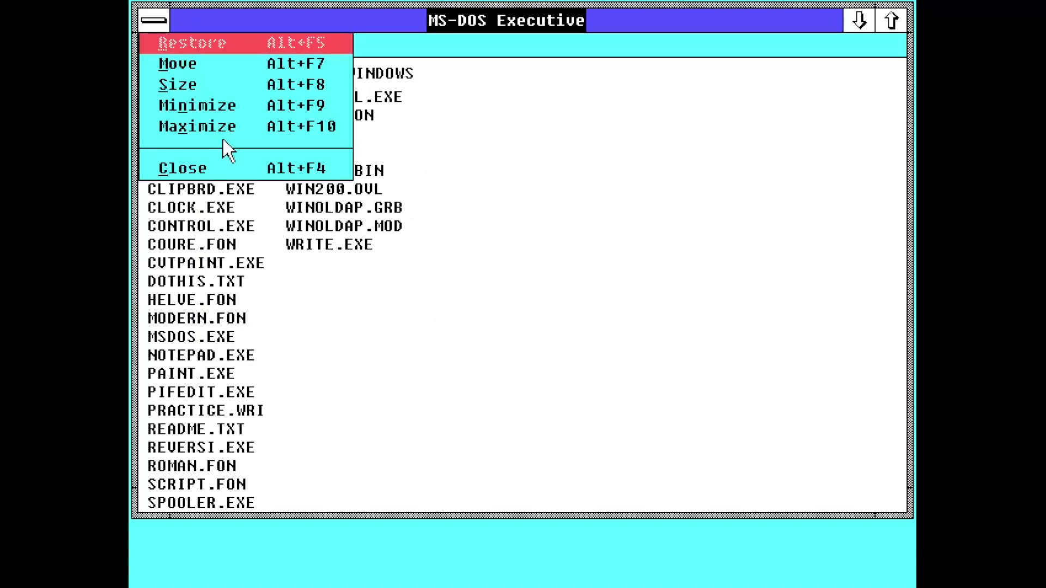
left_click(234, 168)
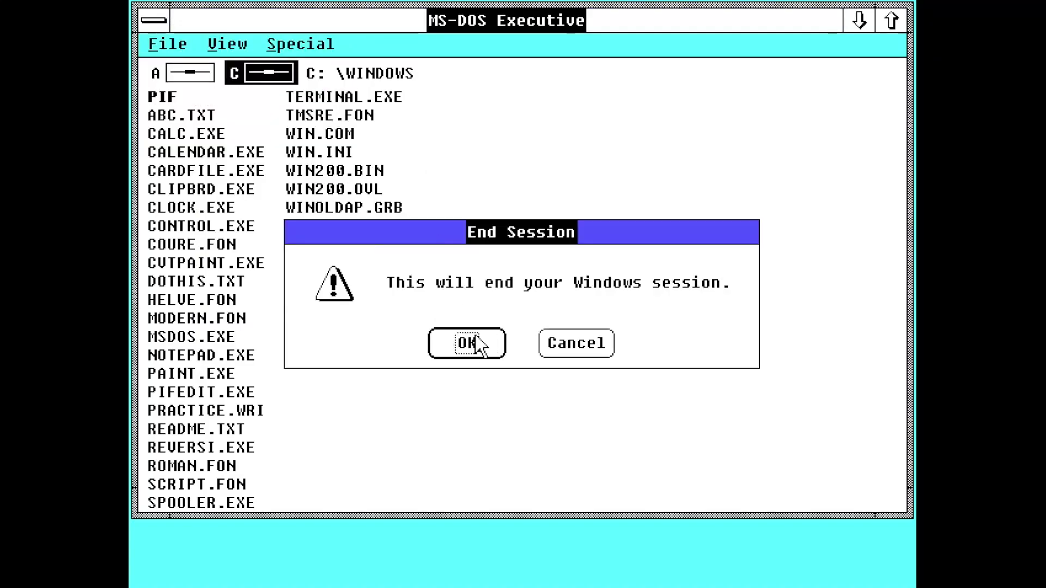
left_click(480, 344)
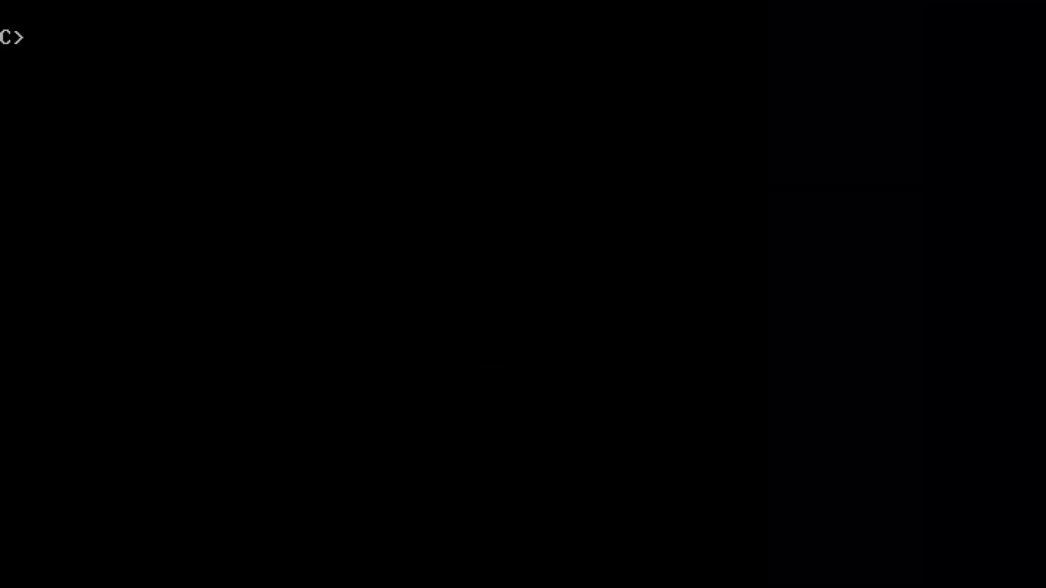